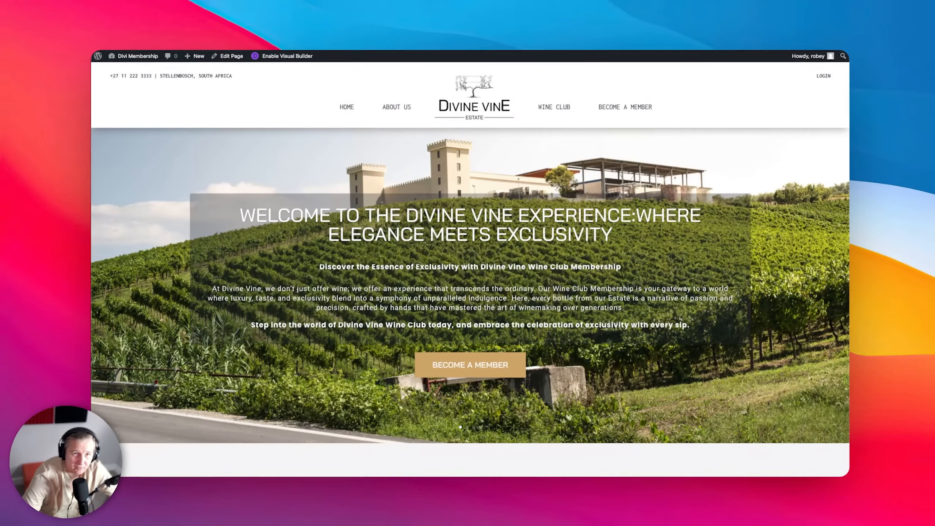
# Review the wine estate's home page, including the Premium Box and Basic Box membership offers and their features
pyautogui.scroll(-8, 499, 259)
pyautogui.scroll(-15, 499, 260)
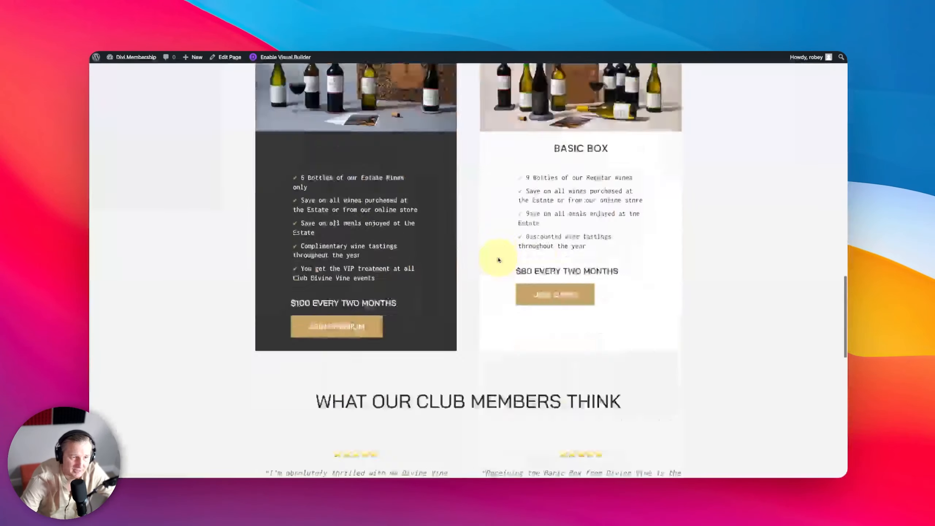
pyautogui.scroll(10, 499, 260)
pyautogui.scroll(10, 499, 259)
pyautogui.scroll(-12, 499, 260)
pyautogui.scroll(6, 499, 259)
pyautogui.scroll(-2, 499, 260)
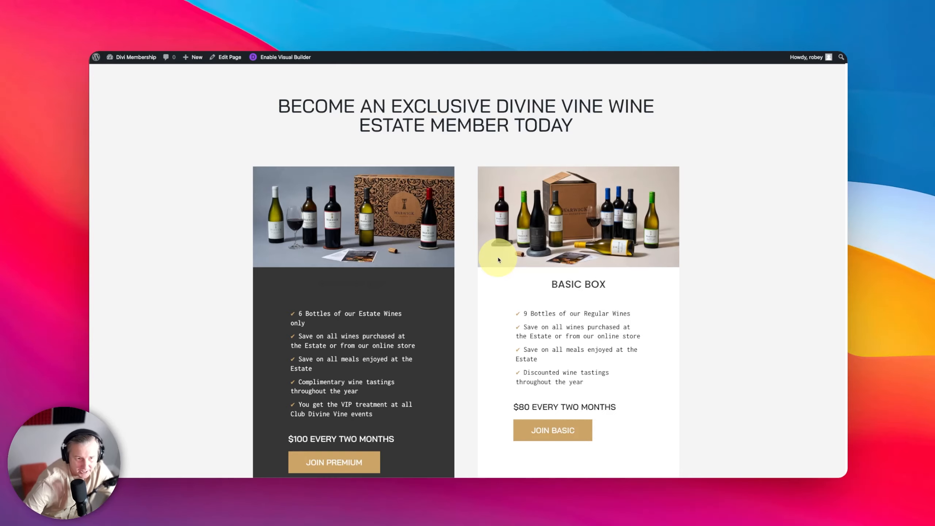
pyautogui.scroll(-2, 499, 259)
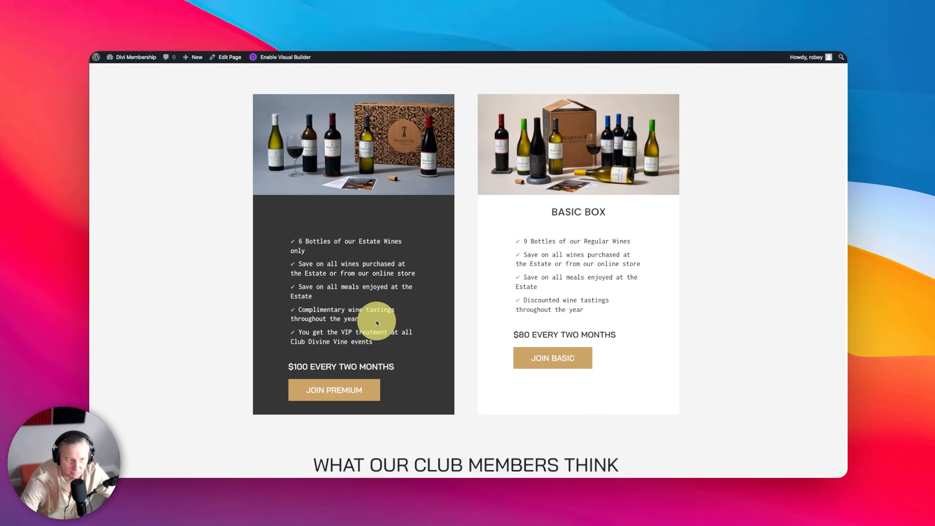
pyautogui.scroll(20, 376, 322)
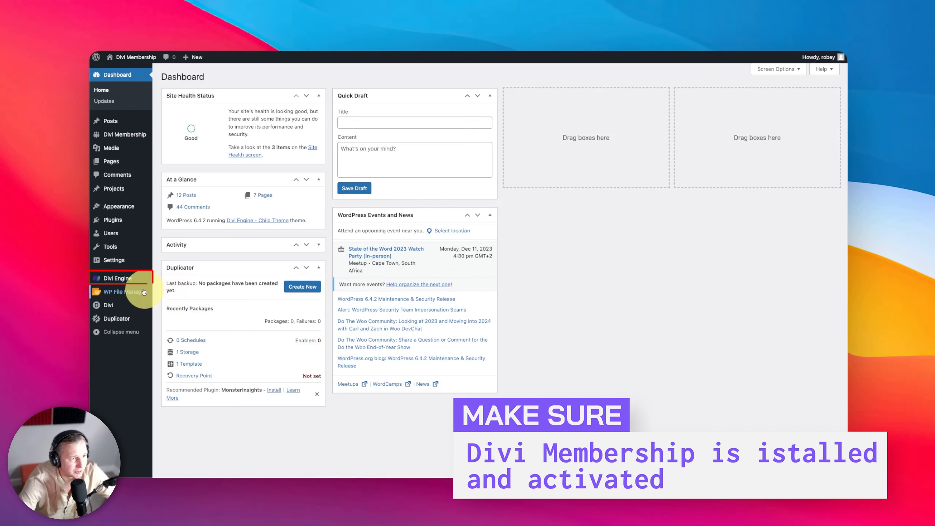
# Open the Divi Membership settings, restart the plugin walkthrough and end its tour
pyautogui.moveTo(133, 279)
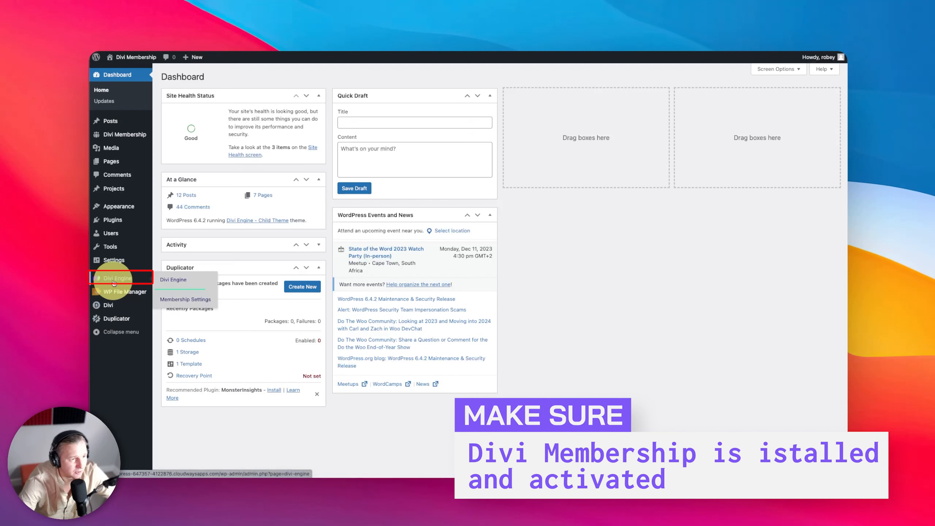
pyautogui.click(169, 300)
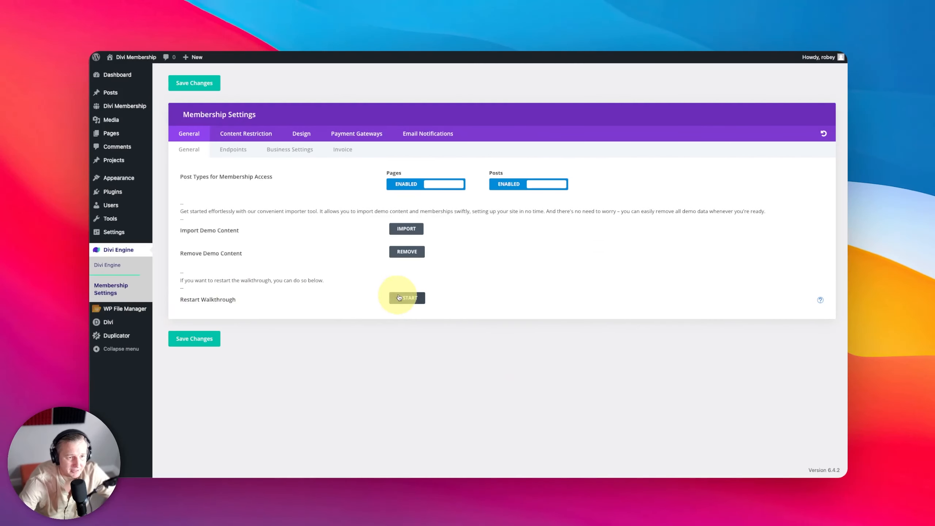
pyautogui.click(467, 298)
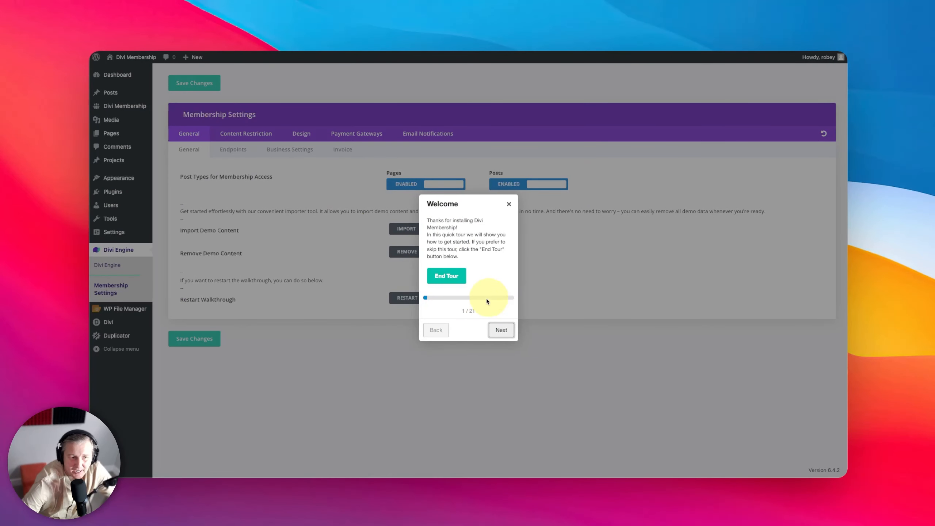
pyautogui.click(454, 280)
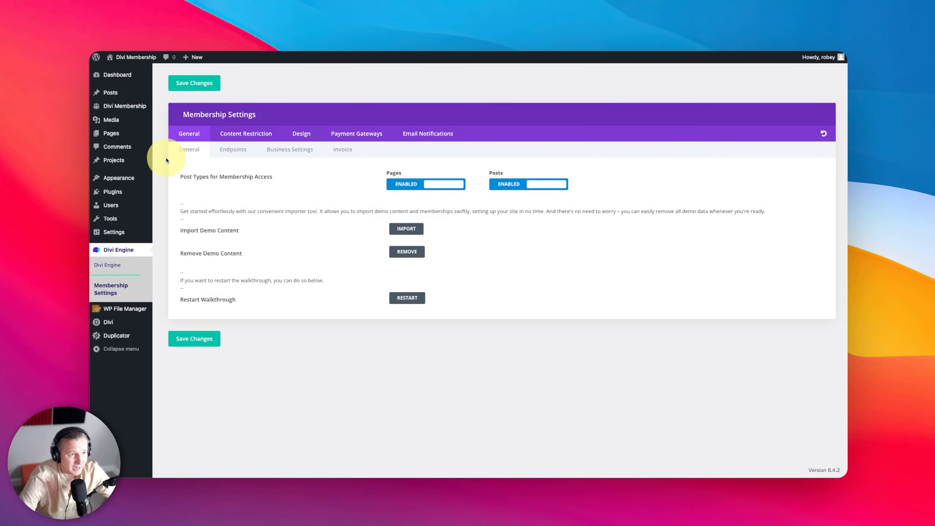
# Disable membership access for the Pages and Posts post types
pyautogui.click(461, 180)
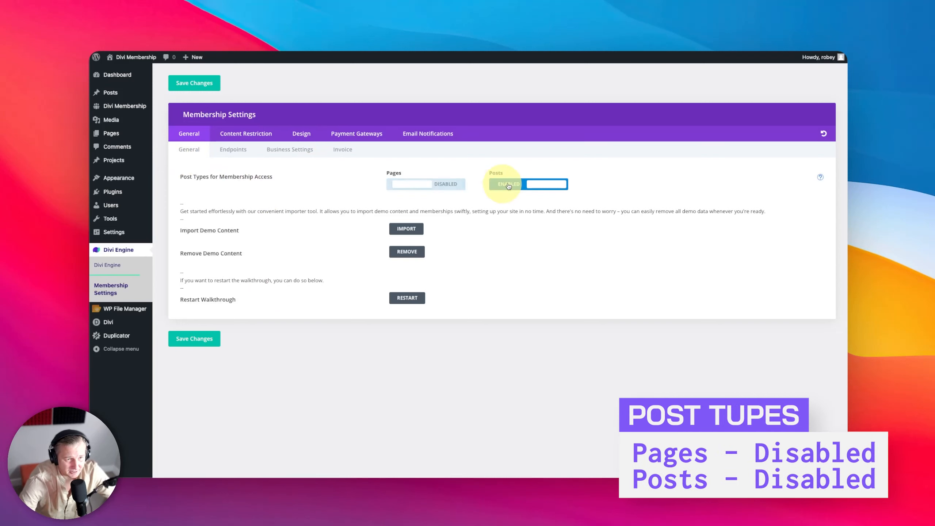
pyautogui.click(512, 184)
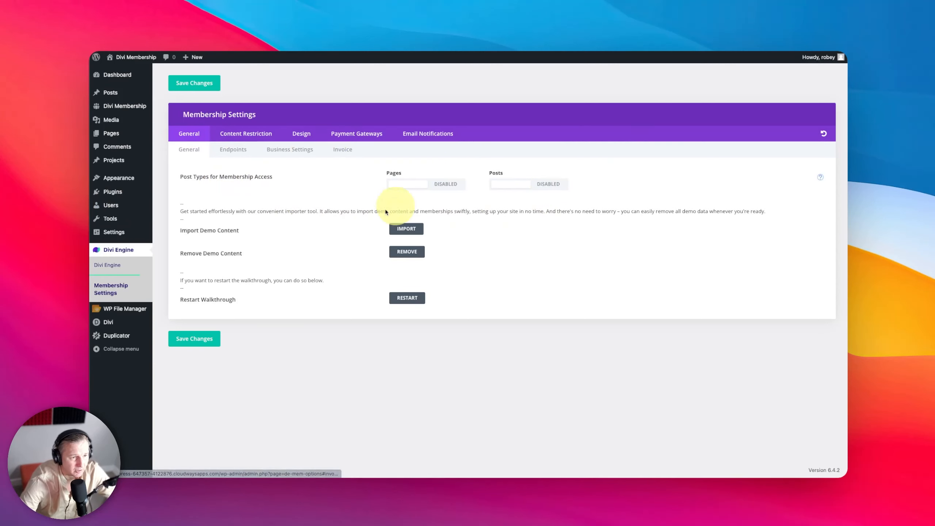
# Open the Basic Box membership for editing and examine the type options of its Pages row under Content Access
pyautogui.moveTo(115, 103)
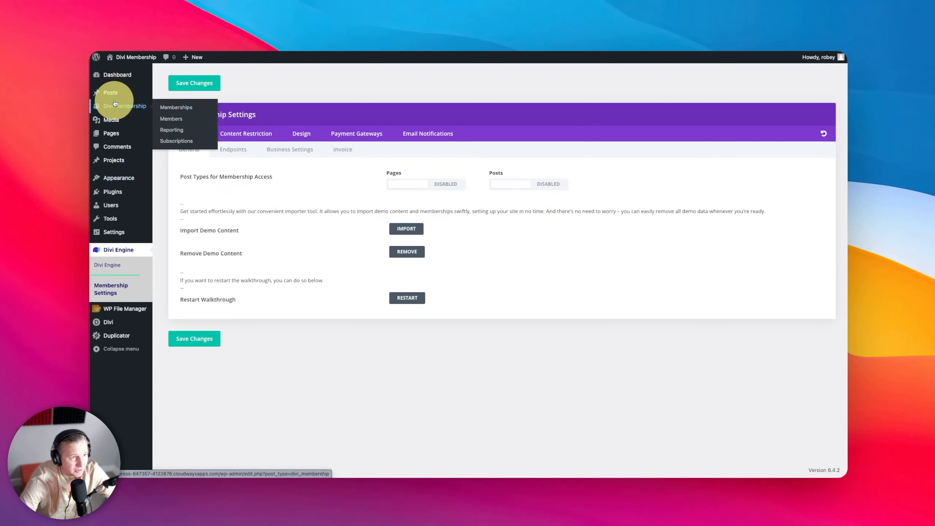
pyautogui.rightClick(182, 108)
pyautogui.press('Escape')
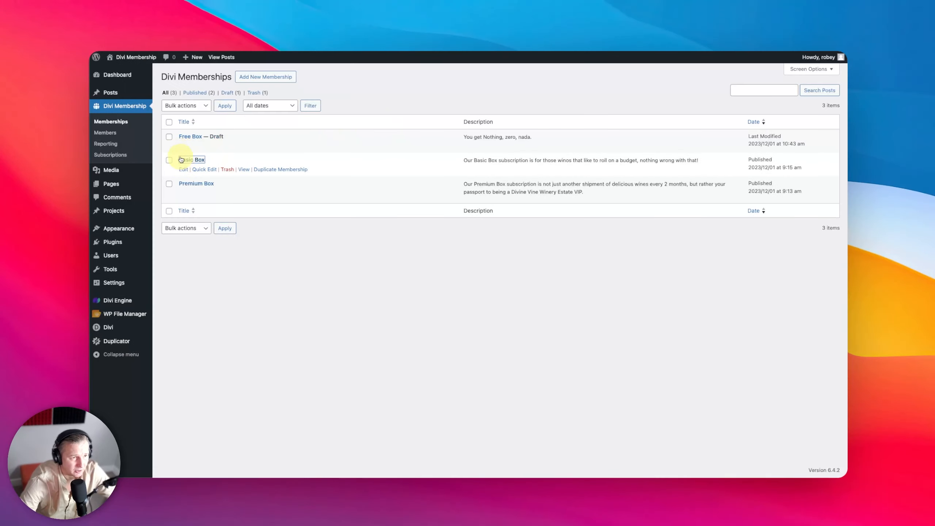
pyautogui.click(181, 160)
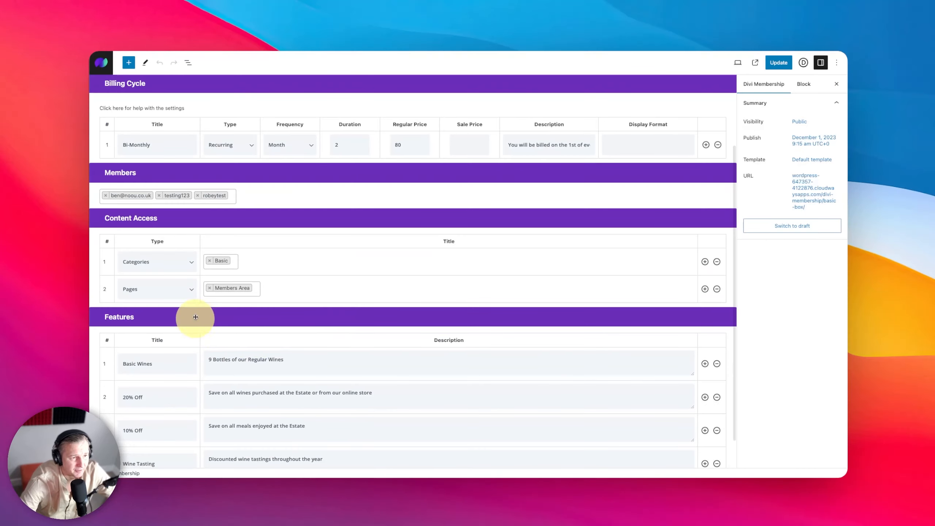
pyautogui.click(164, 294)
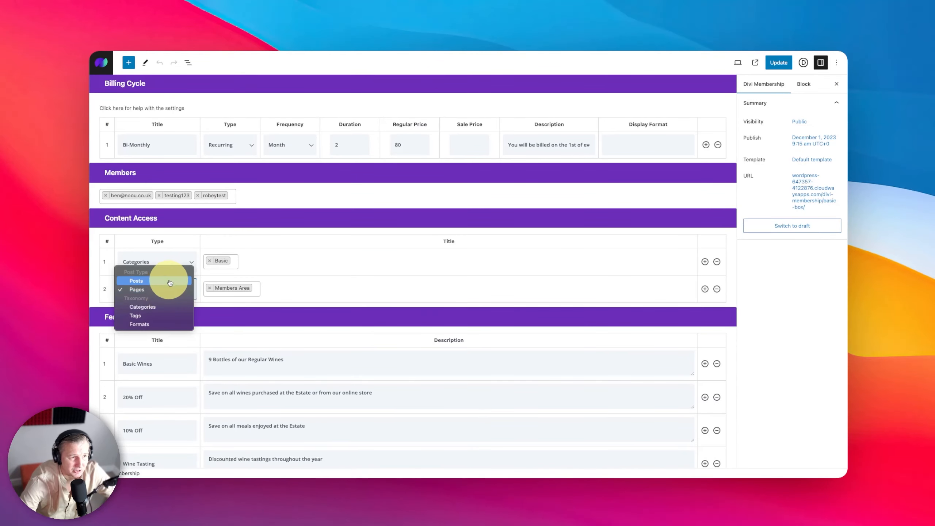
pyautogui.click(323, 322)
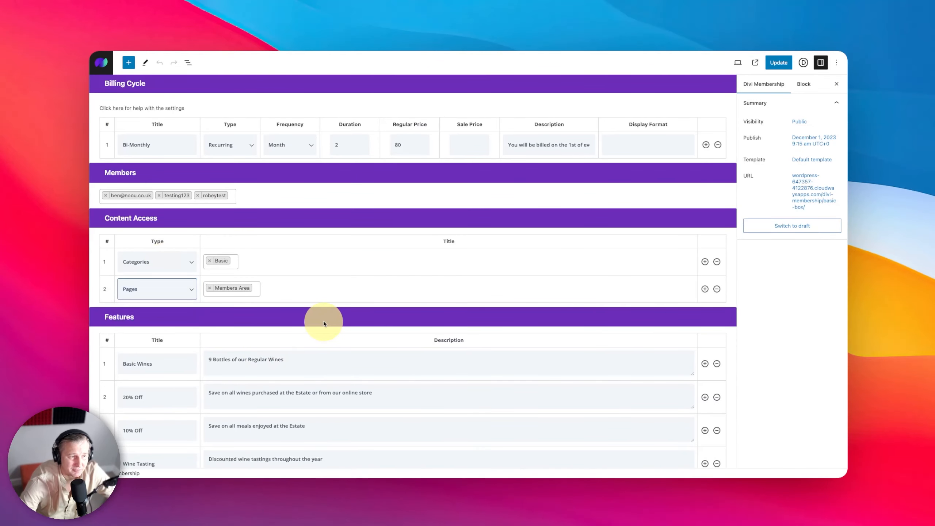
# Add a third Content Access row to the Basic Box, view its type options, and delete the row
pyautogui.click(705, 289)
pyautogui.click(167, 316)
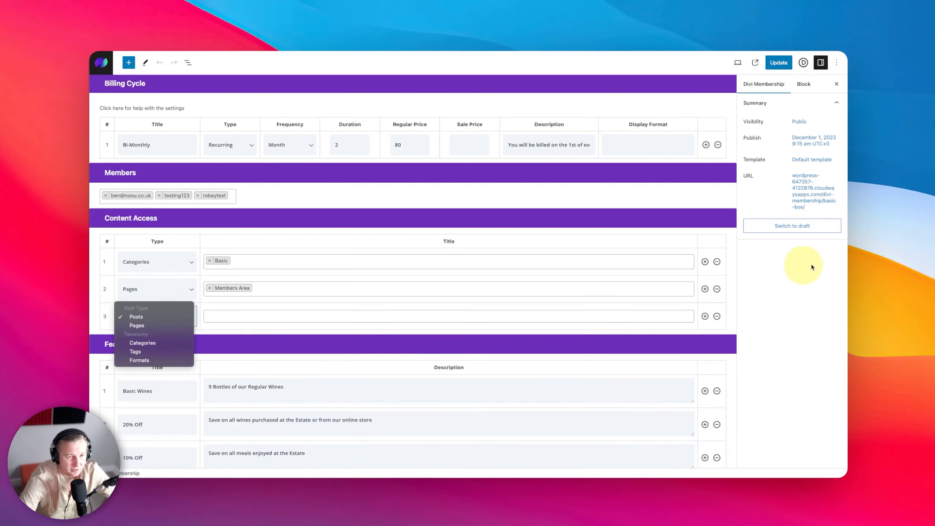
pyautogui.click(716, 316)
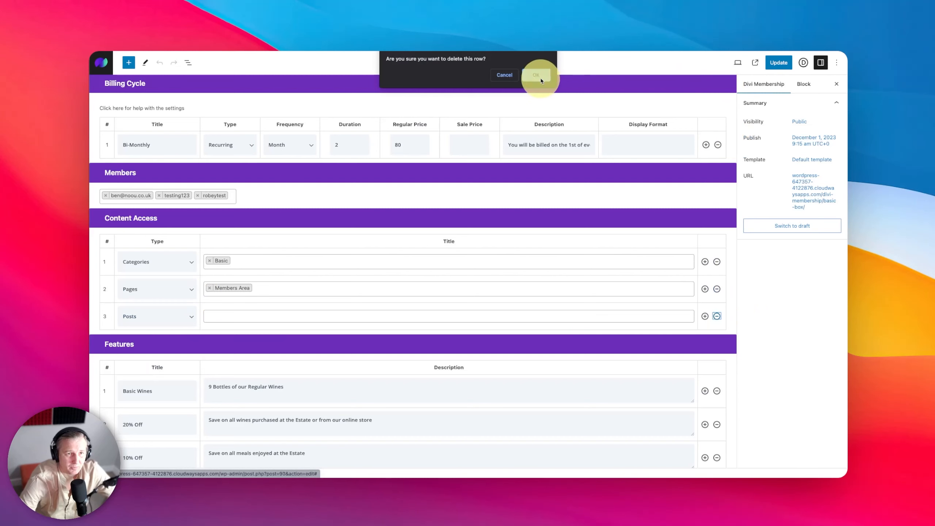
pyautogui.click(535, 74)
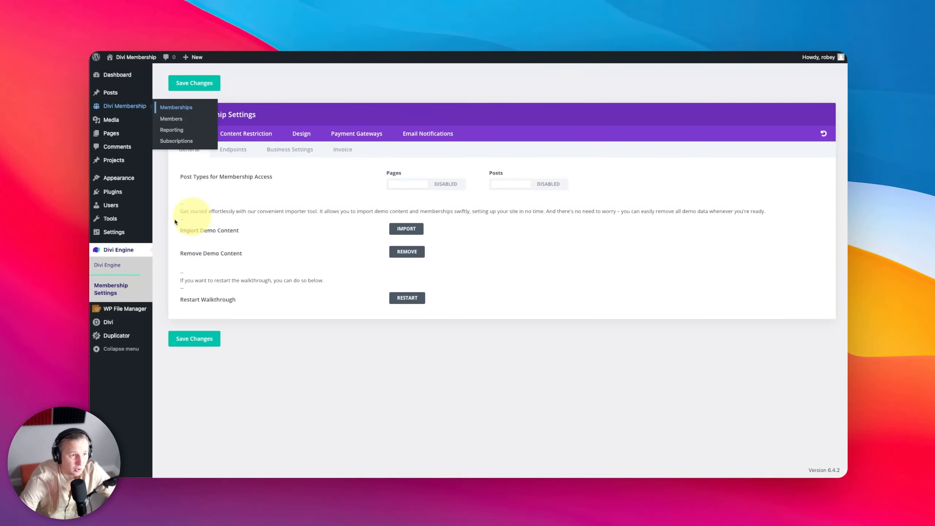
# Search the plugin directory for woocommerce and install the WooCommerce plugin
pyautogui.moveTo(114, 192)
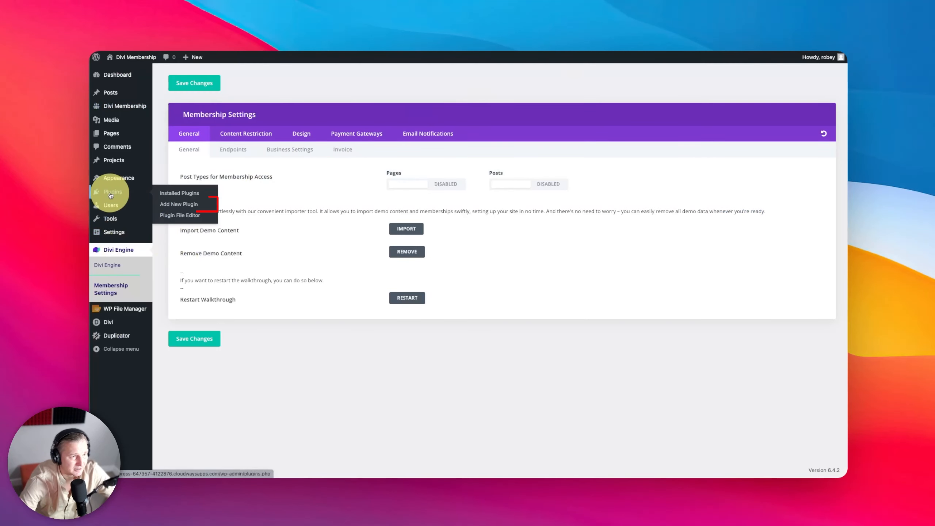
pyautogui.click(183, 202)
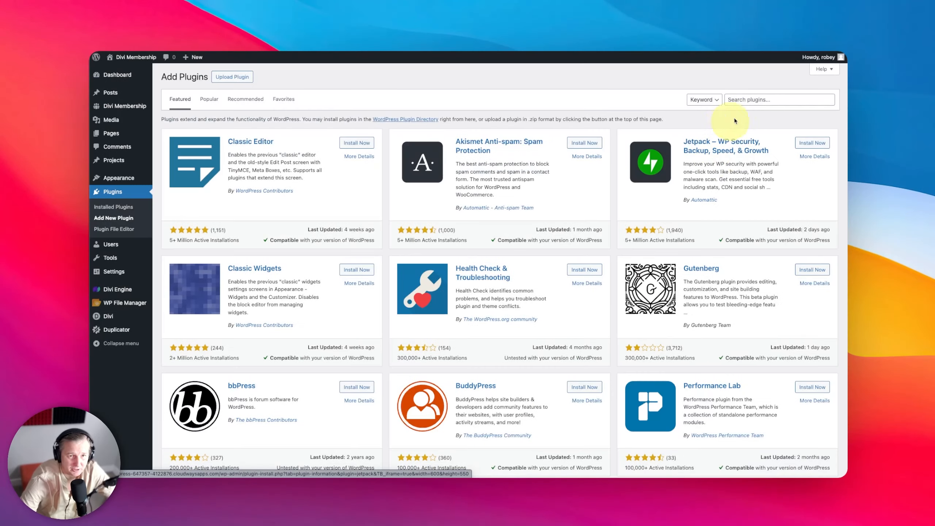
pyautogui.click(755, 100)
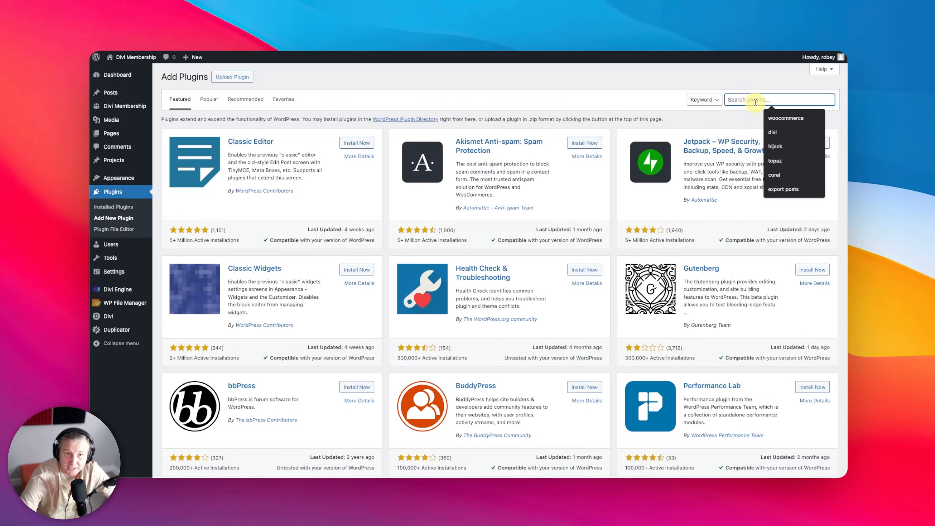
pyautogui.write('woocommerce')
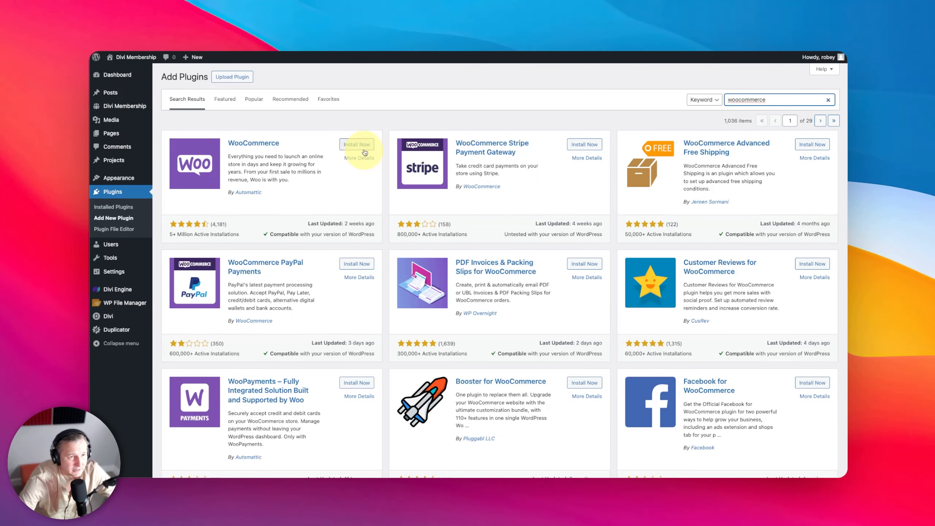
pyautogui.click(364, 152)
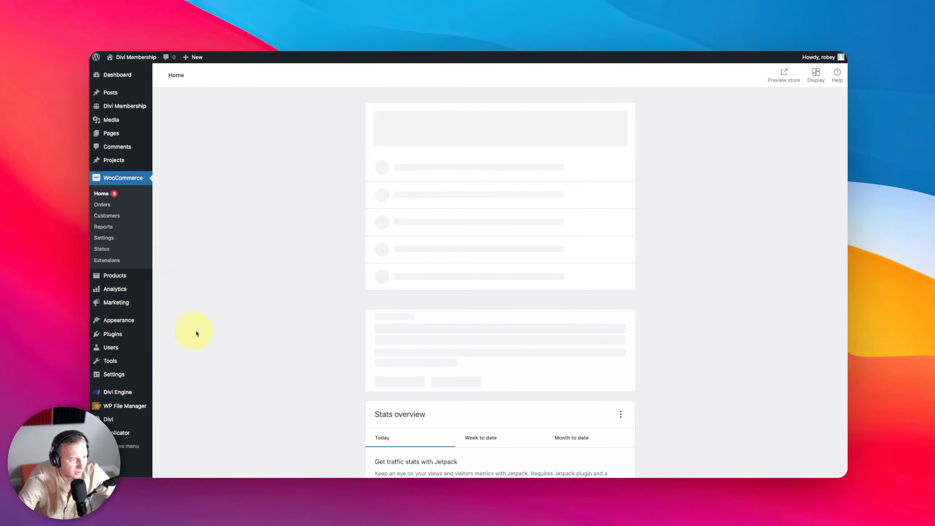
# Reopen the Membership Settings and check the type options of the existing Content Access rows in the Basic Box
pyautogui.moveTo(125, 393)
pyautogui.click(174, 414)
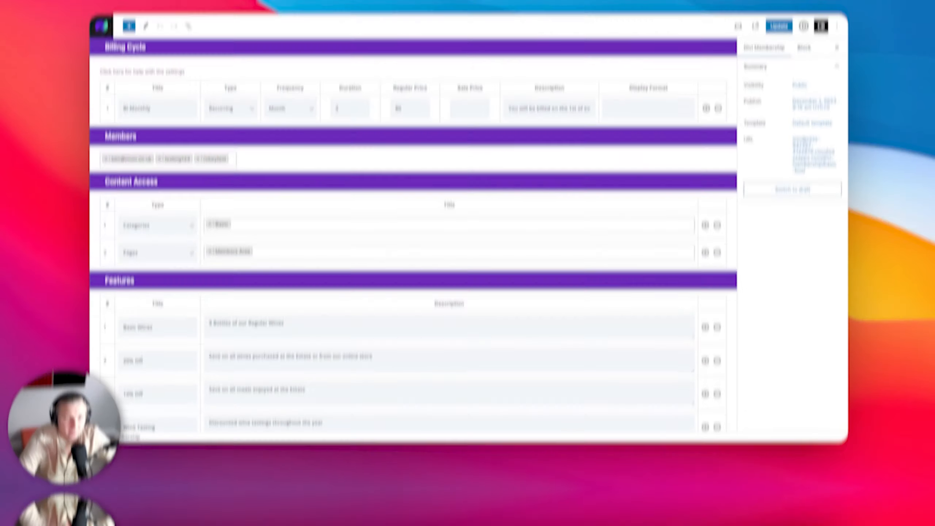
pyautogui.click(137, 293)
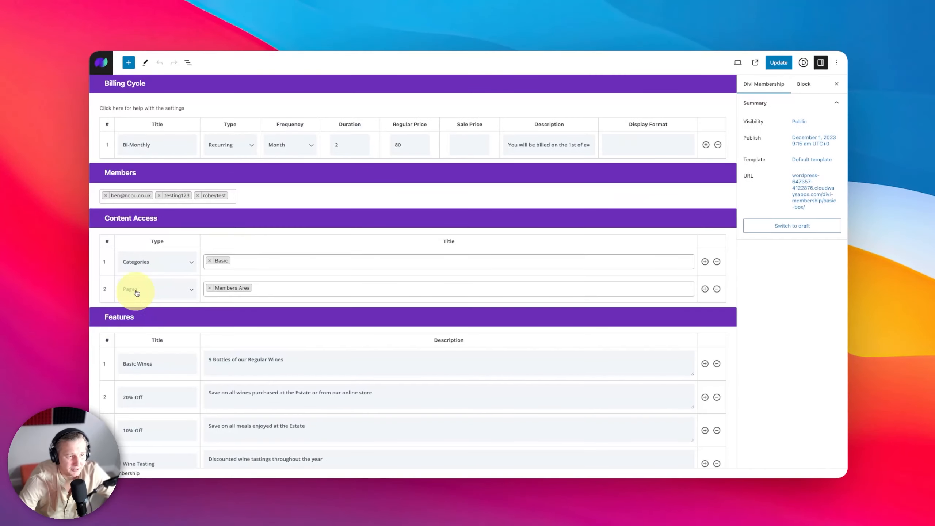
pyautogui.click(170, 268)
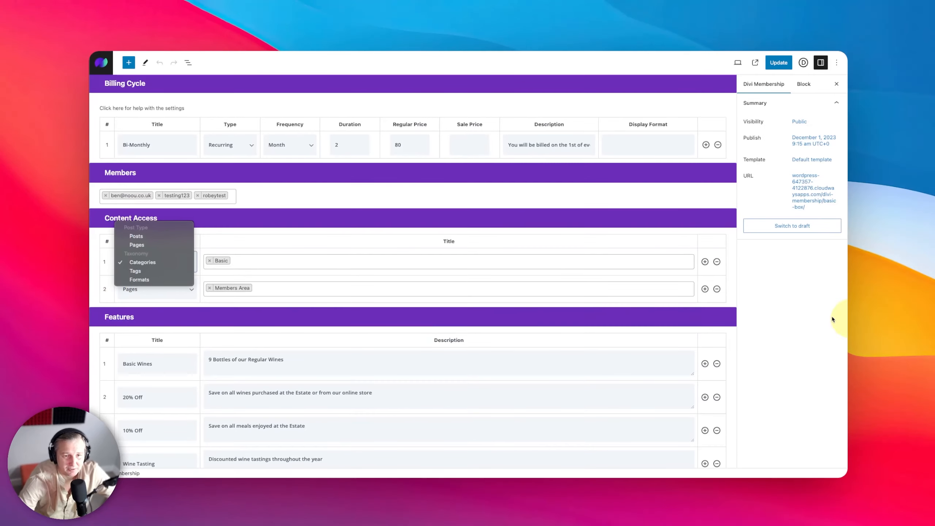
pyautogui.click(778, 314)
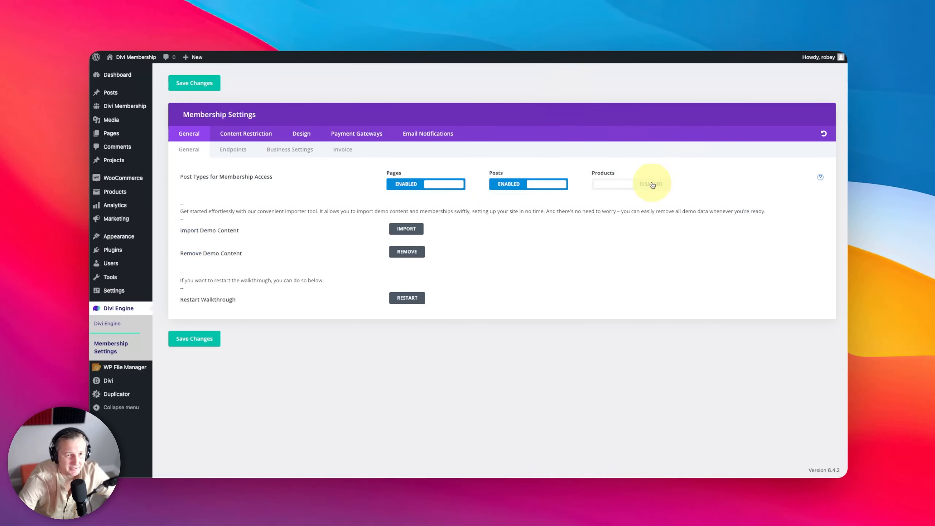
# Enable membership access for the Products post type
pyautogui.click(650, 184)
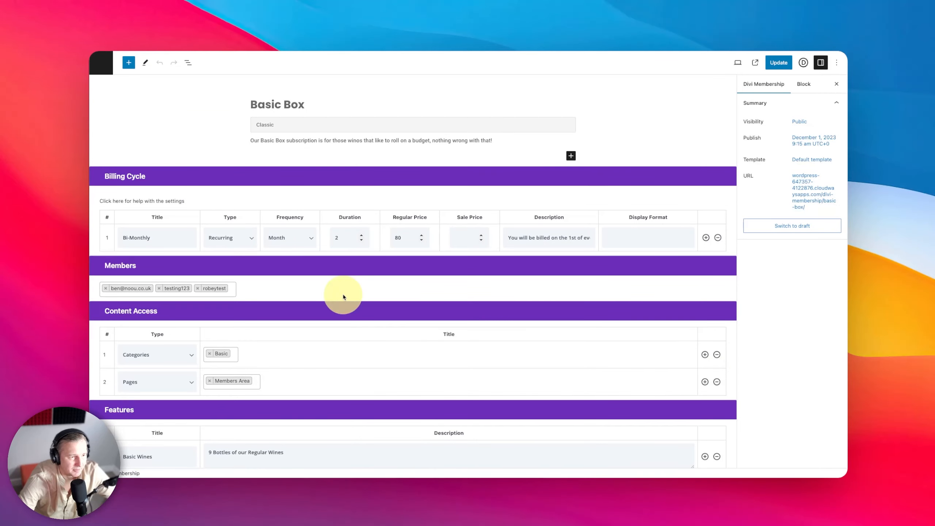
# Add a temporary third Content Access row to the Basic Box to view the product-related types, and delete it
pyautogui.click(705, 382)
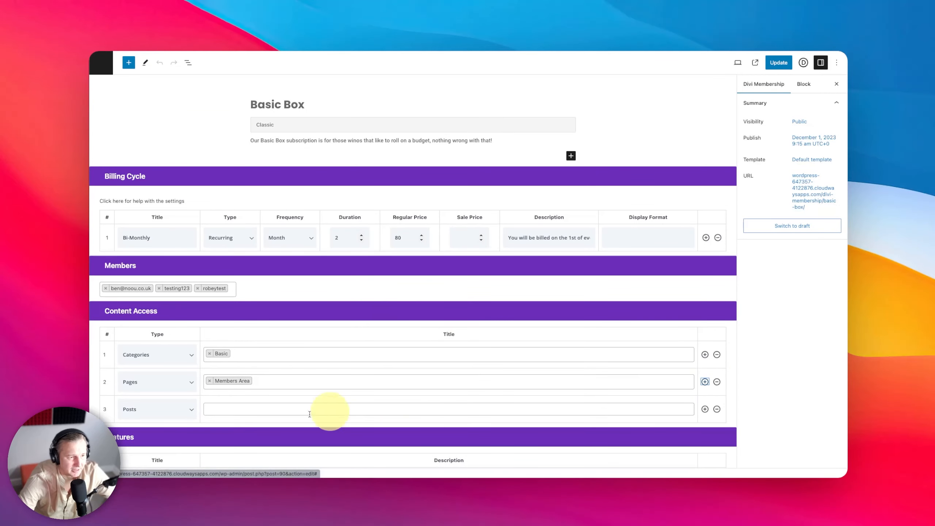
pyautogui.click(174, 417)
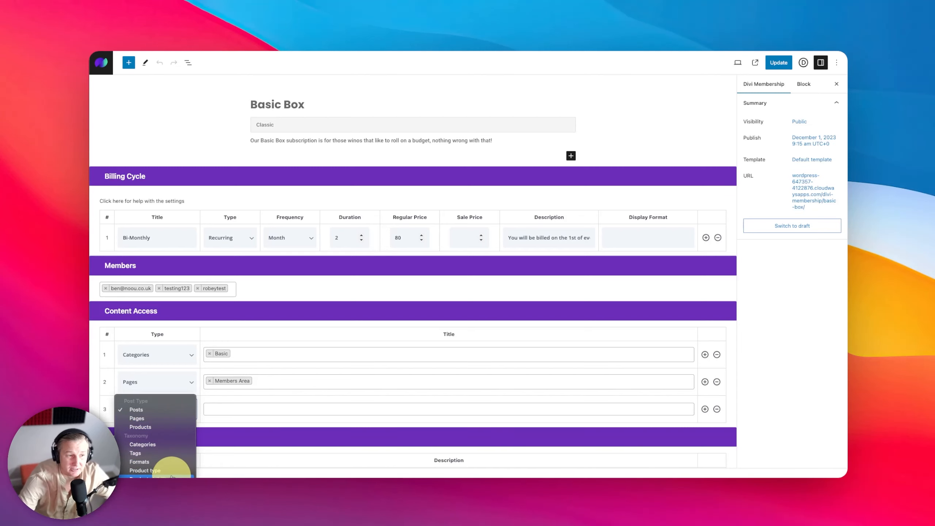
pyautogui.click(745, 422)
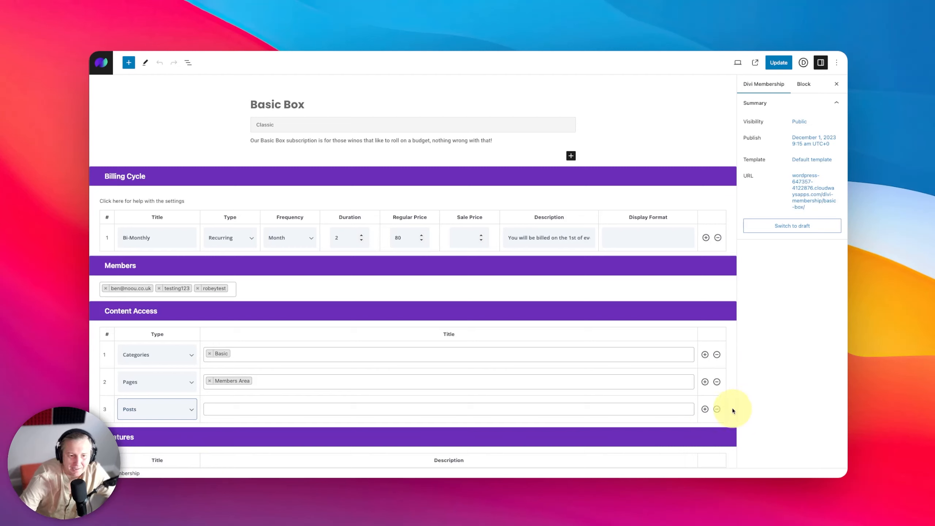
pyautogui.click(716, 409)
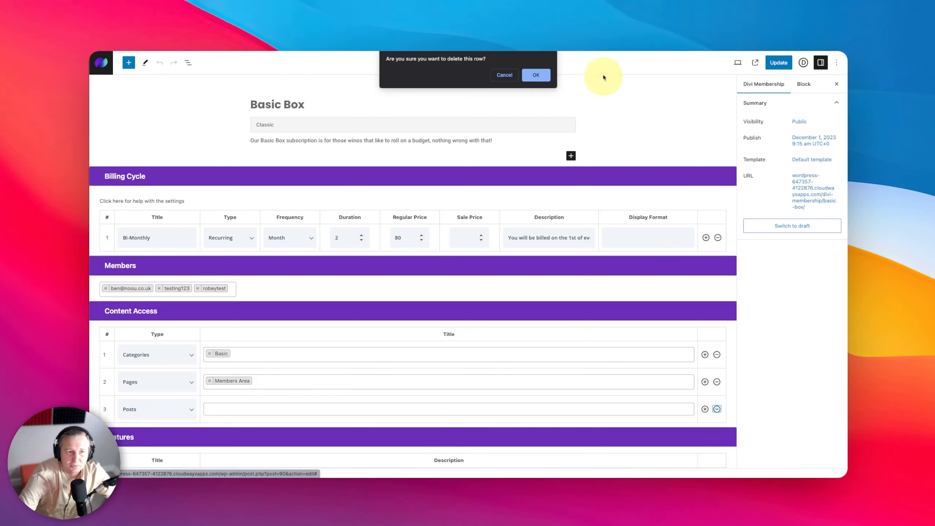
pyautogui.click(536, 75)
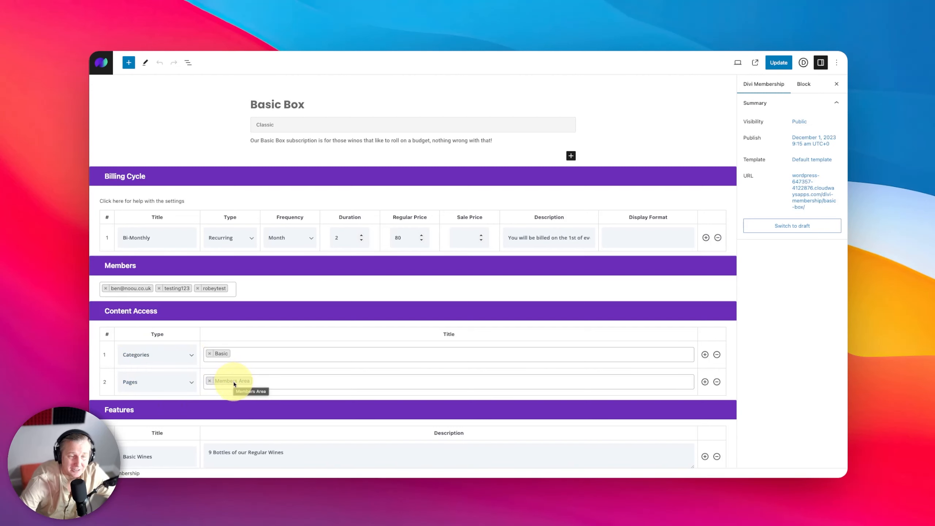
# Examine the post type and taxonomy options for the Basic Box's Members Area and Basic content access rows
pyautogui.click(172, 384)
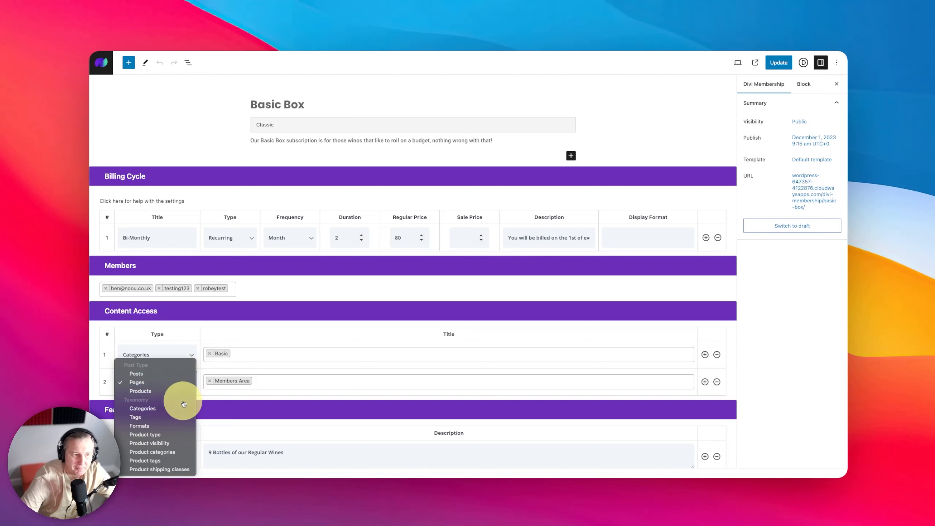
pyautogui.click(178, 382)
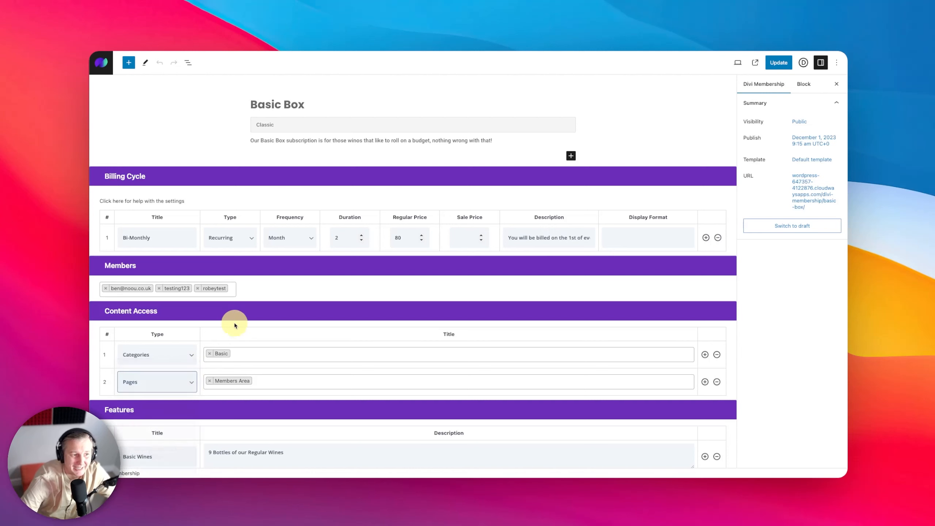
pyautogui.click(189, 354)
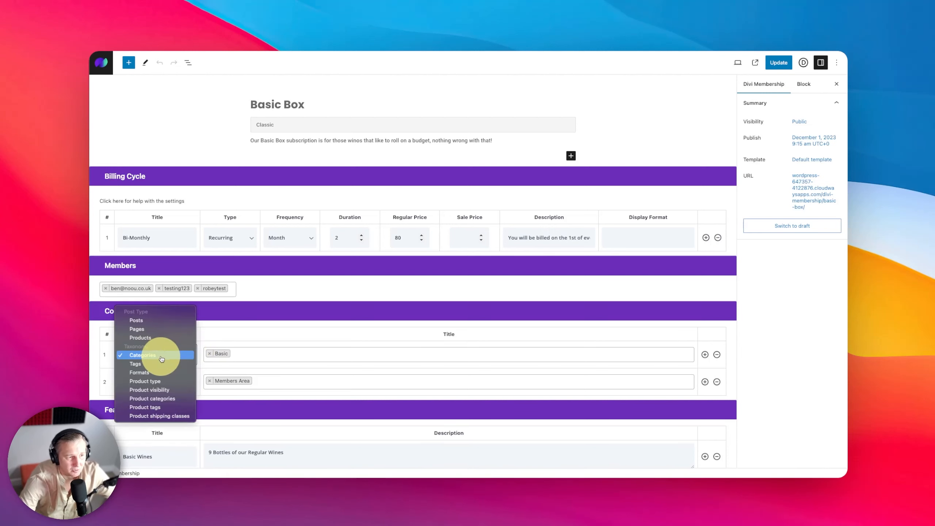
pyautogui.click(354, 294)
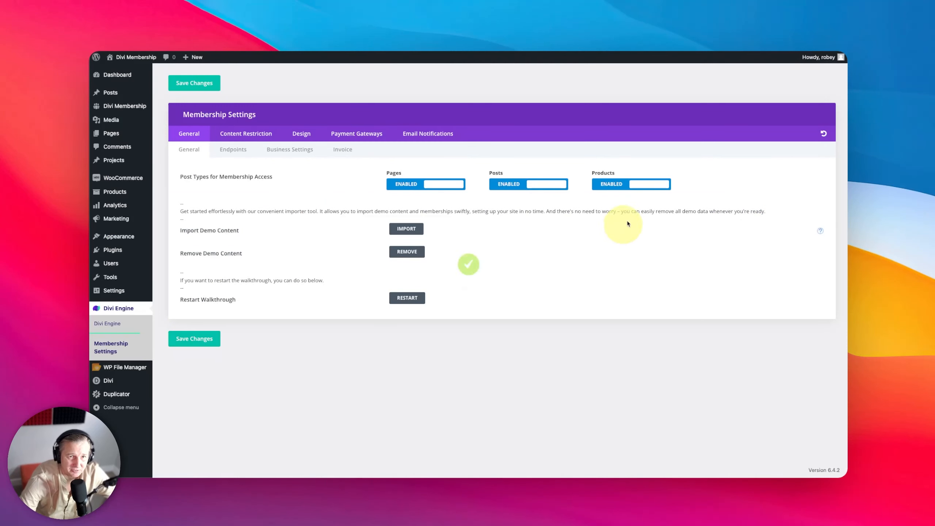
# Disable membership access for the Products post type and save the Membership Settings
pyautogui.click(634, 186)
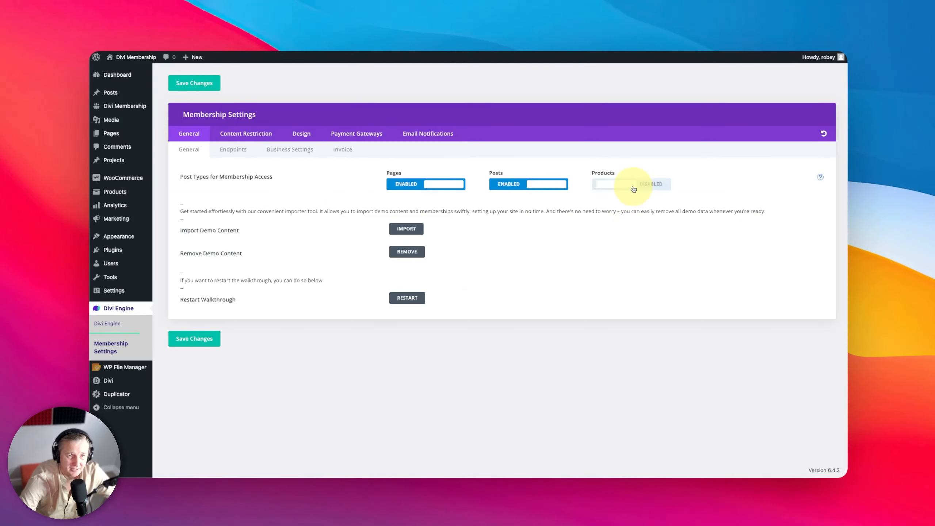
pyautogui.click(187, 339)
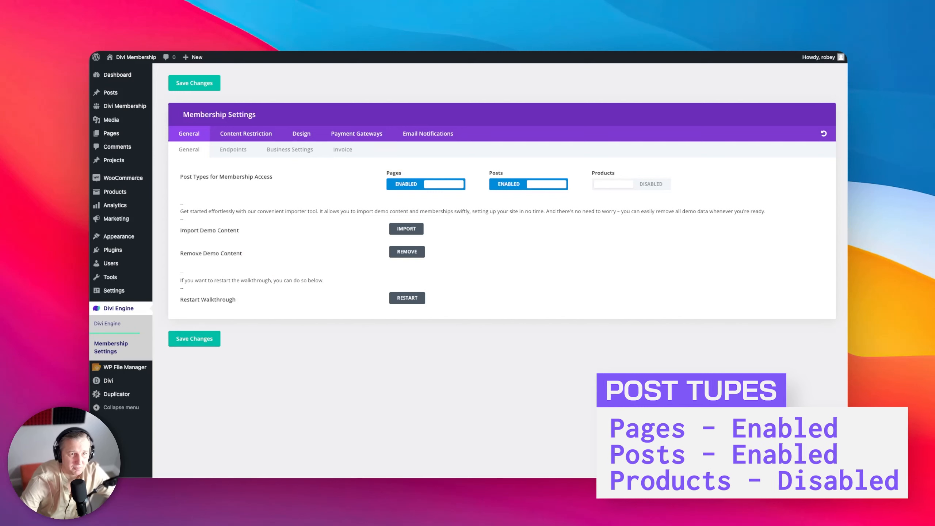